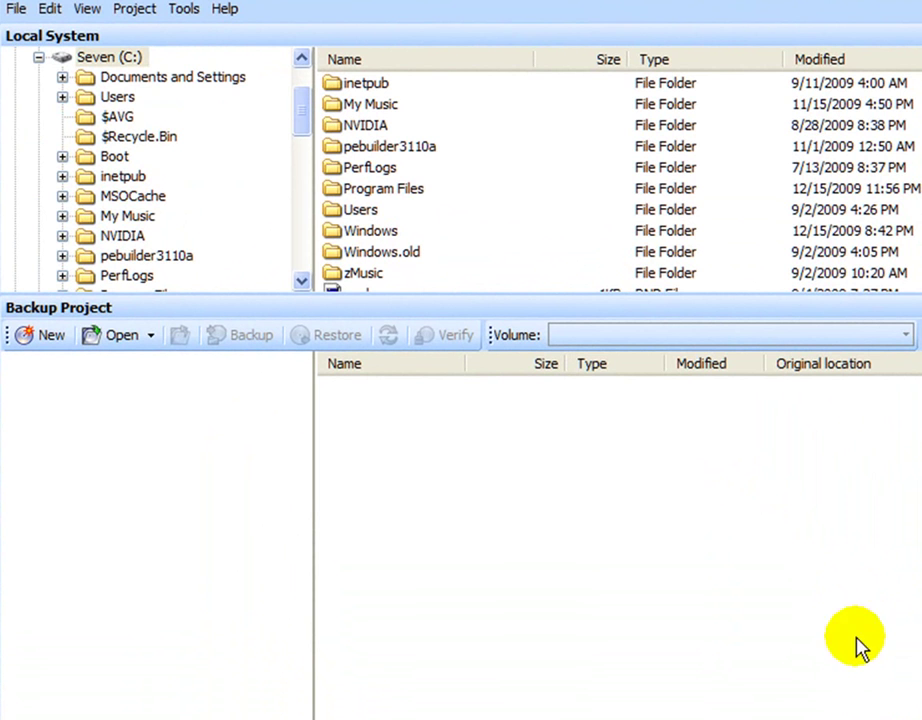
# Step: Import the existing backup project from the local folder I:\Backup Demo\TheDIYpc Back demo and open it
pyautogui.click(720, 611)
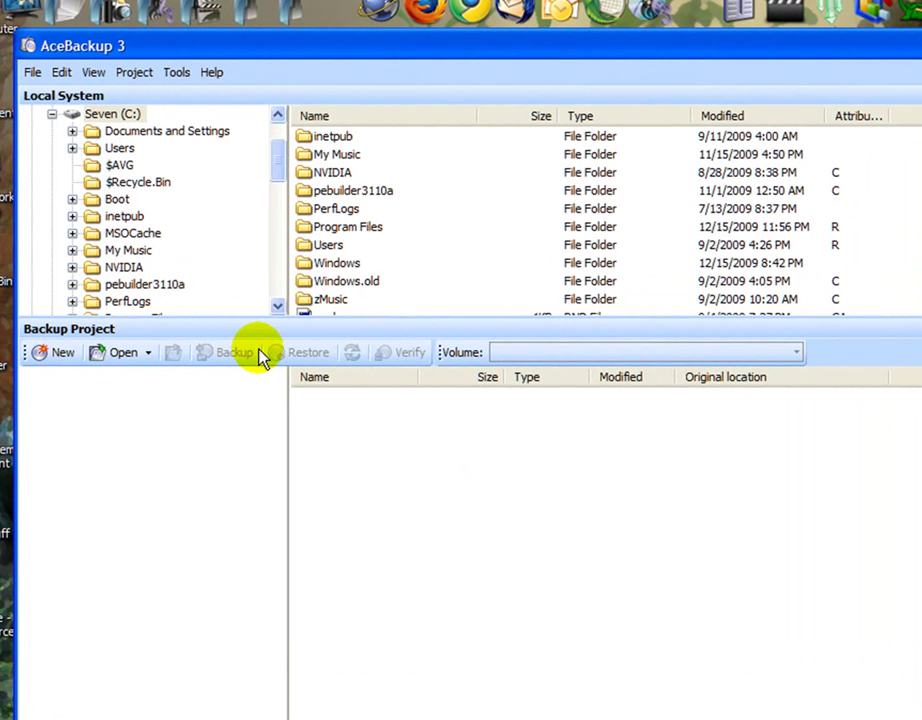
pyautogui.click(140, 75)
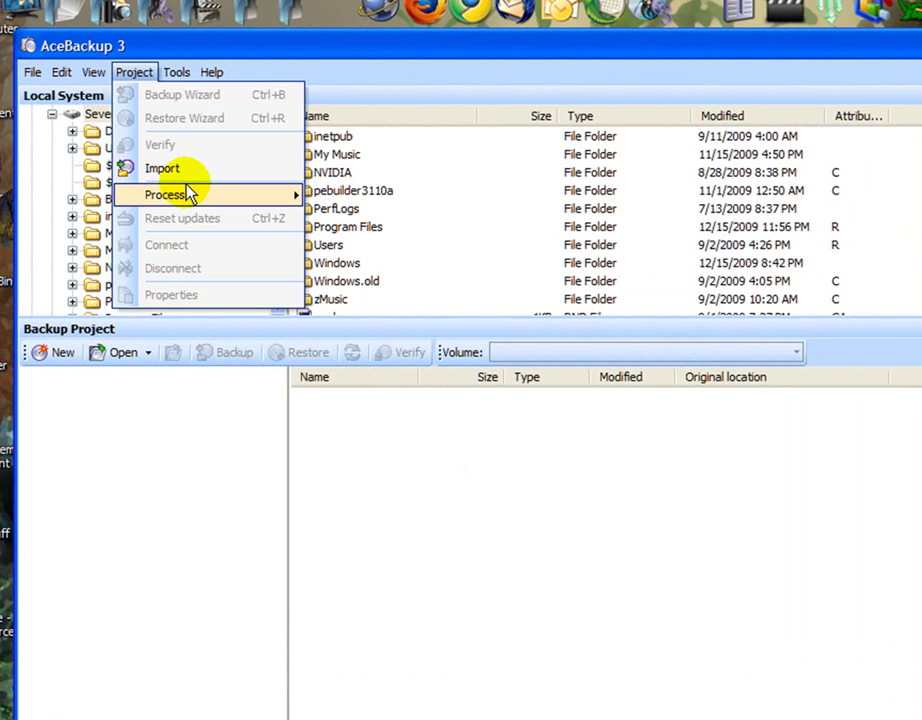
pyautogui.click(216, 173)
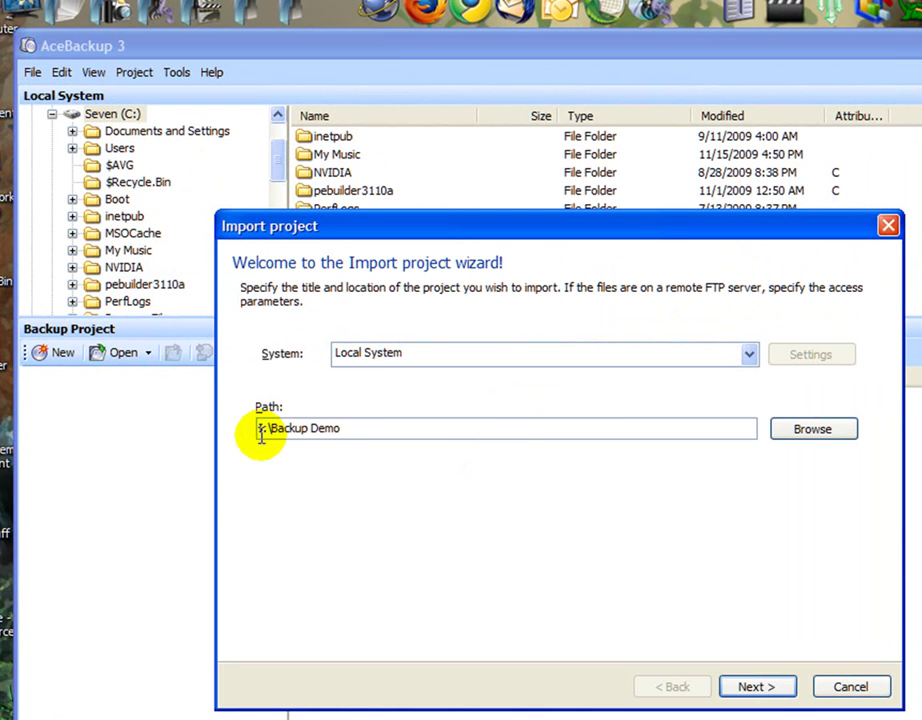
pyautogui.moveTo(343, 428); pyautogui.dragTo(268, 426)
pyautogui.click(432, 432)
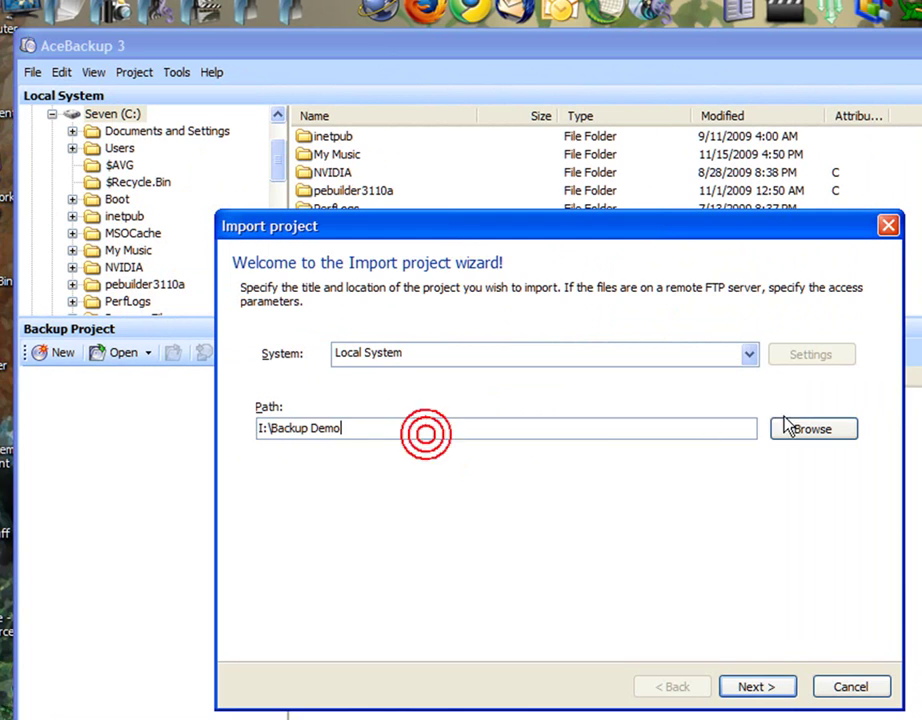
pyautogui.click(810, 428)
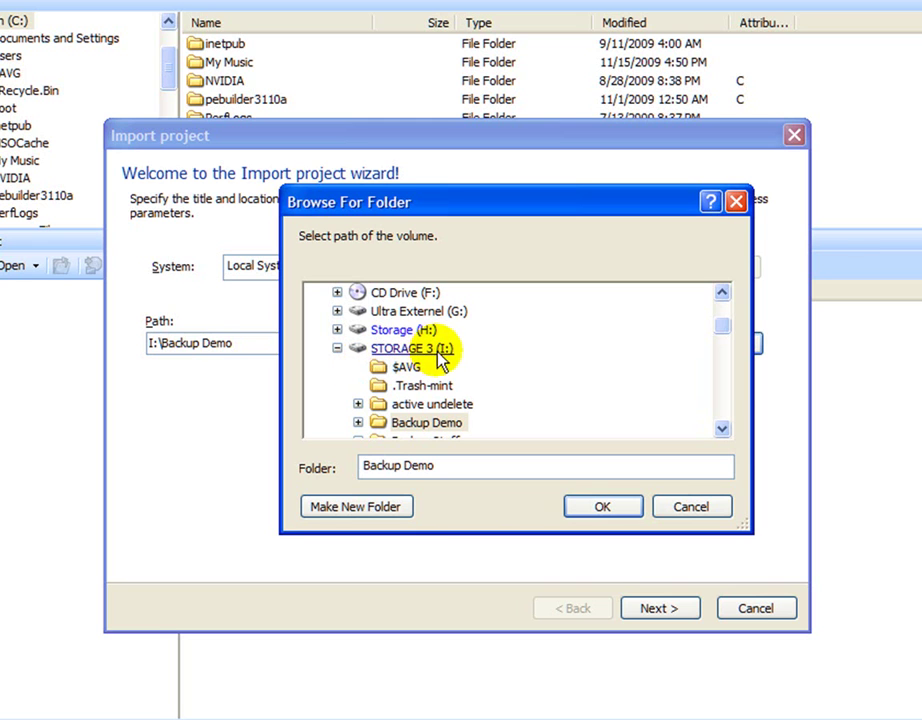
pyautogui.click(438, 424)
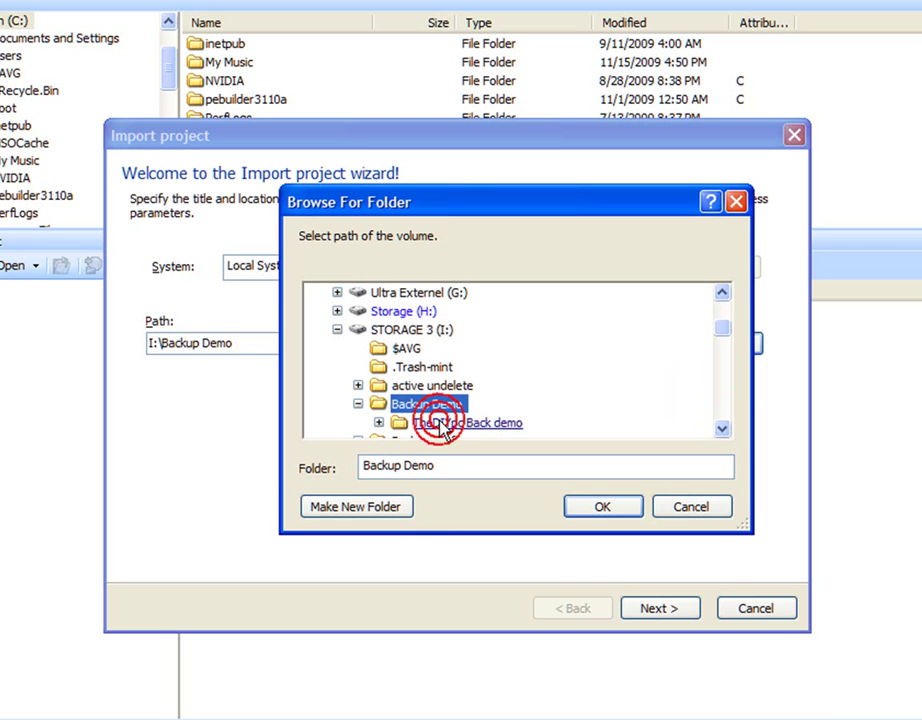
pyautogui.click(472, 428)
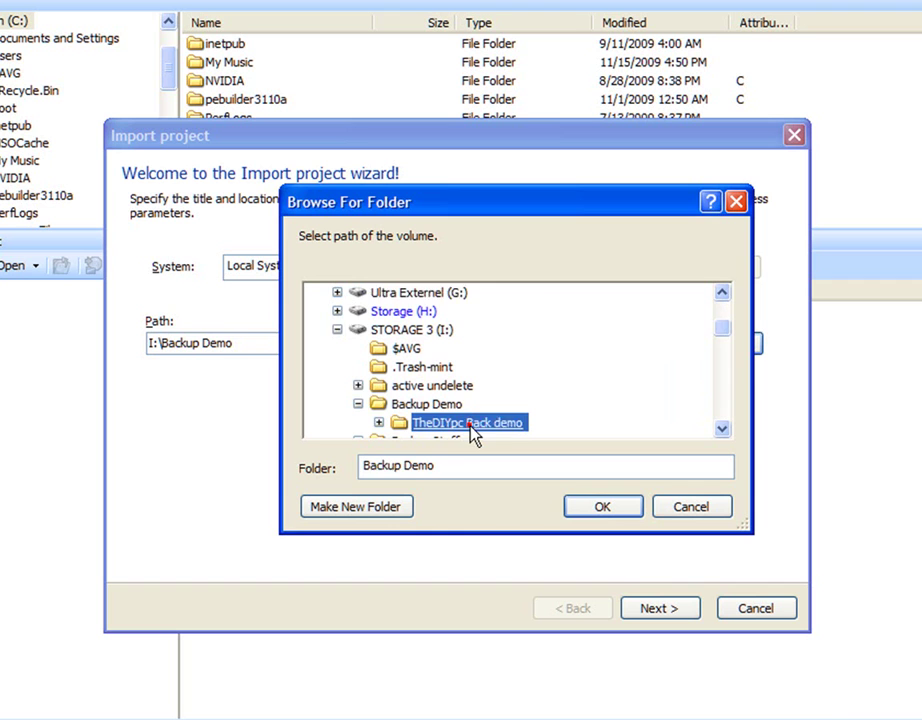
pyautogui.click(597, 509)
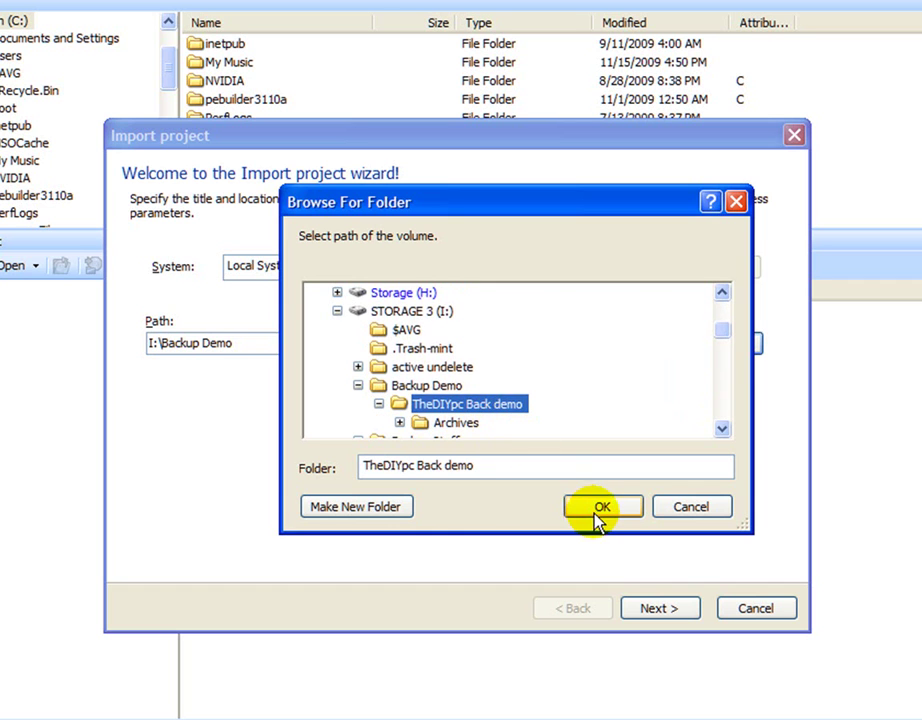
pyautogui.click(660, 608)
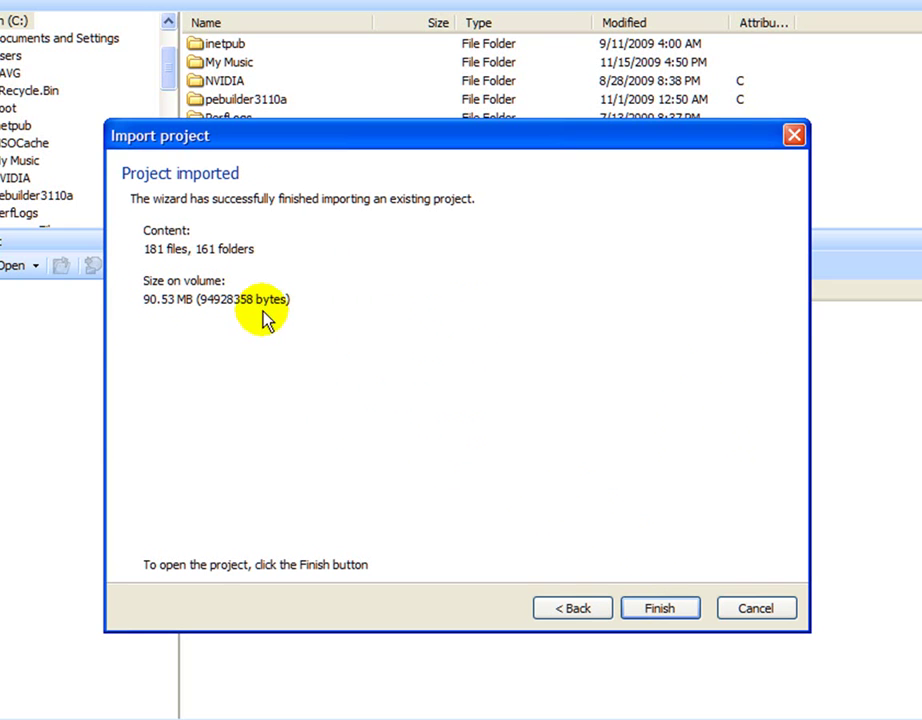
pyautogui.click(656, 606)
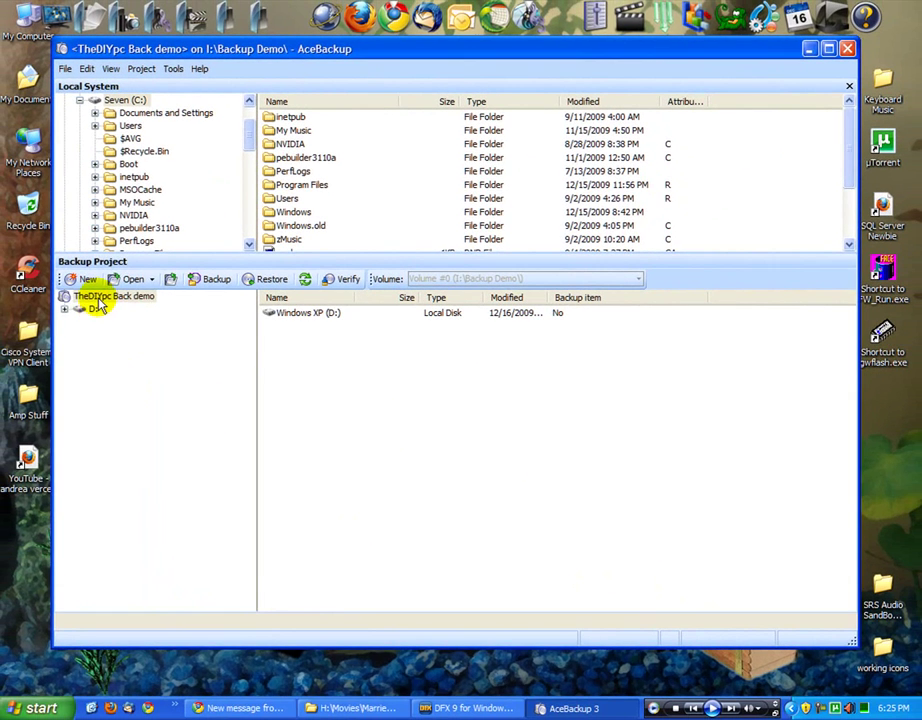
# Step: Expand the imported project's D: tree down to the subfolders of Desktop and My Documents
pyautogui.click(64, 309)
pyautogui.click(80, 321)
pyautogui.click(95, 334)
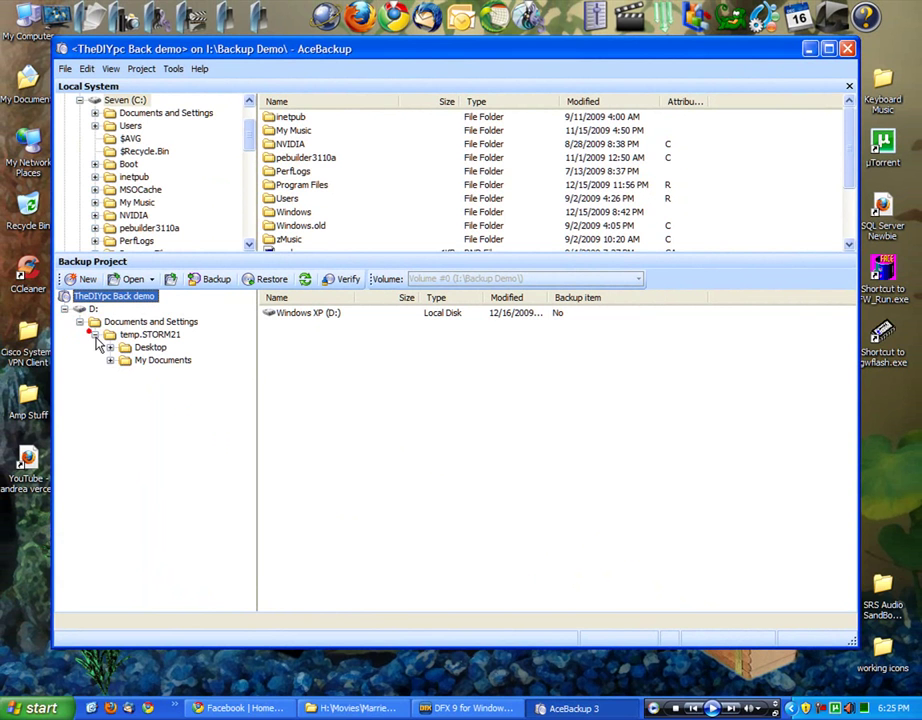
pyautogui.click(110, 347)
pyautogui.click(110, 373)
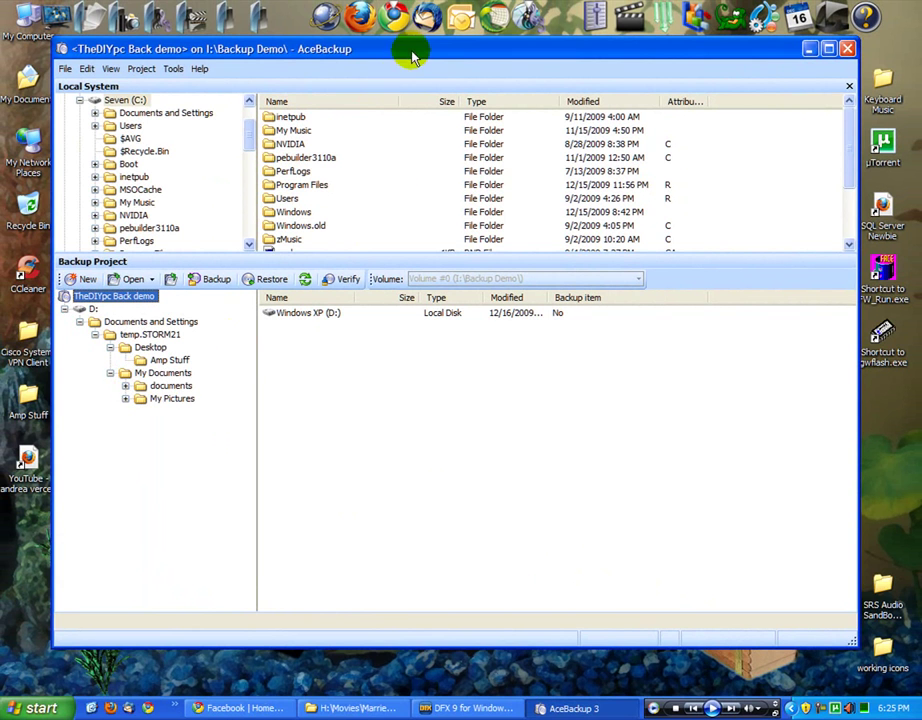
# Step: Move the backup window aside and delete the Amp Stuff folder from the desktop
pyautogui.moveTo(412, 49); pyautogui.dragTo(461, 45)
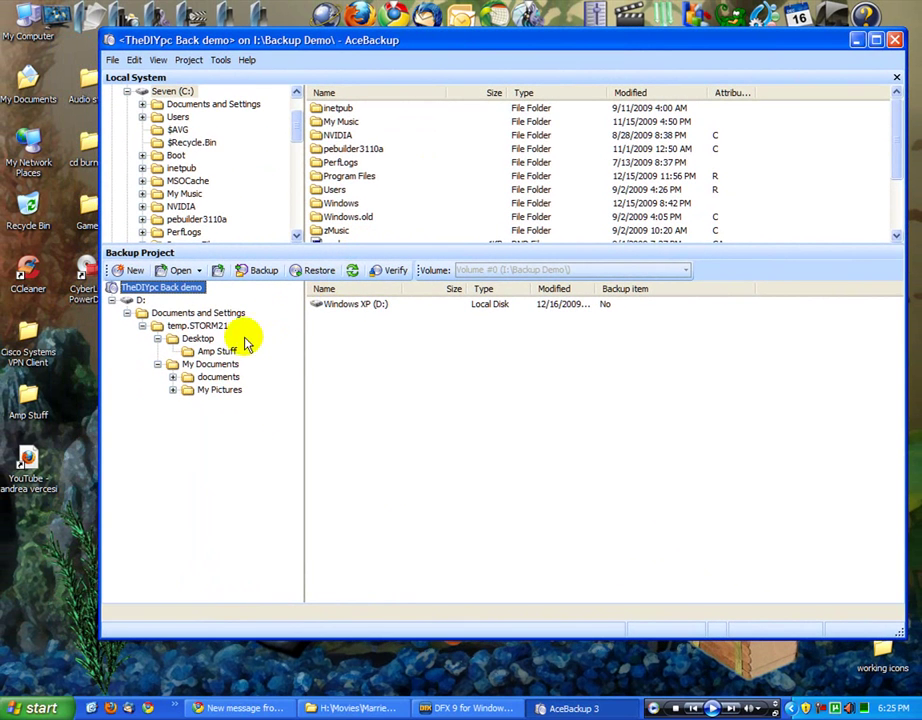
pyautogui.click(36, 406)
pyautogui.rightClick(36, 406)
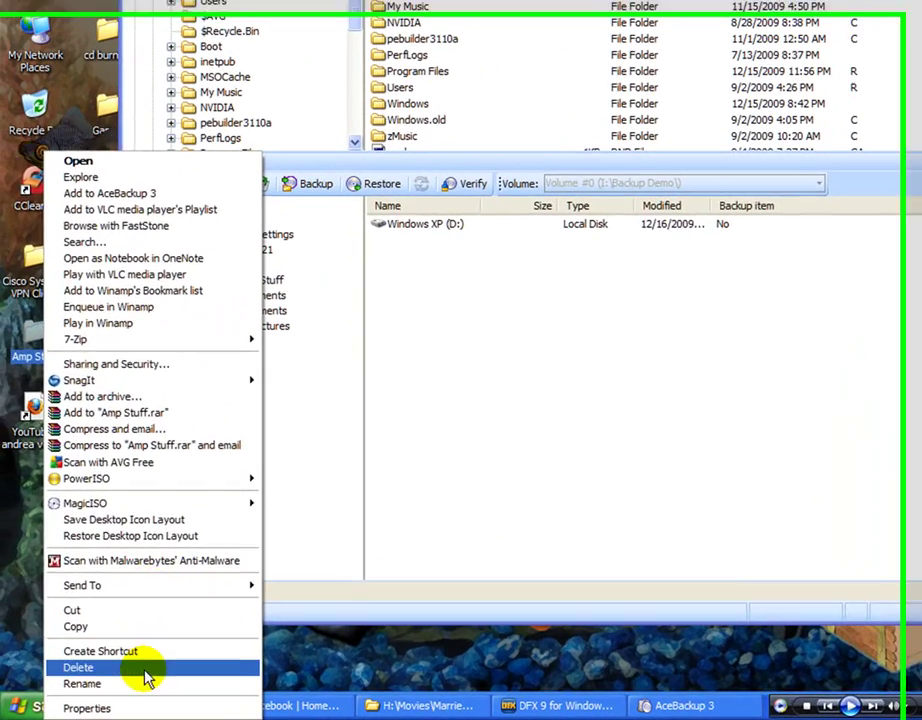
pyautogui.click(96, 685)
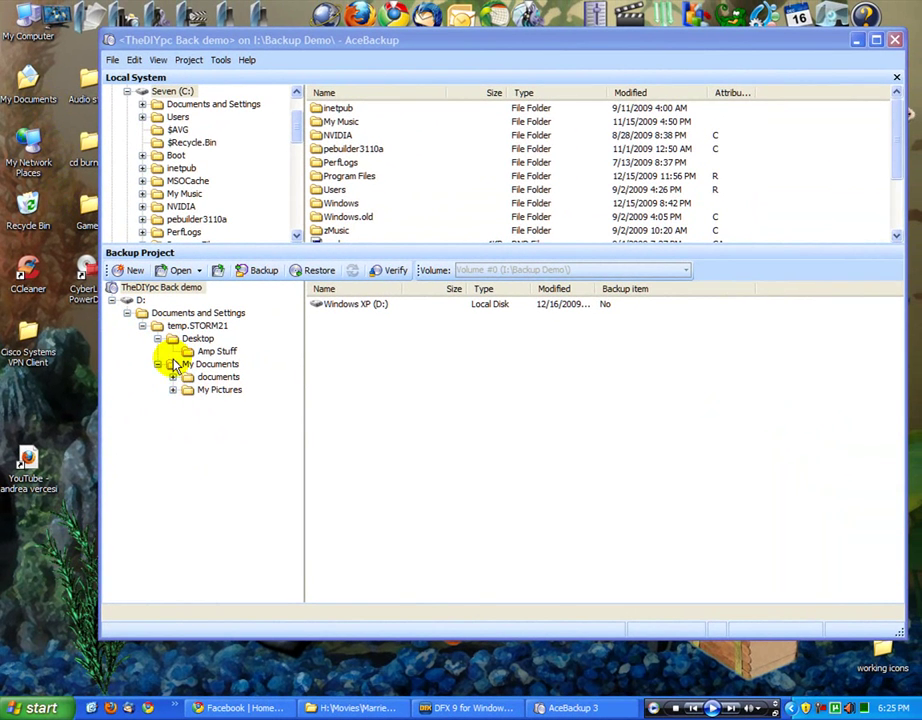
# Step: Delete everything inside the documents folder of My Documents and return to My Documents
pyautogui.doubleClick(27, 85)
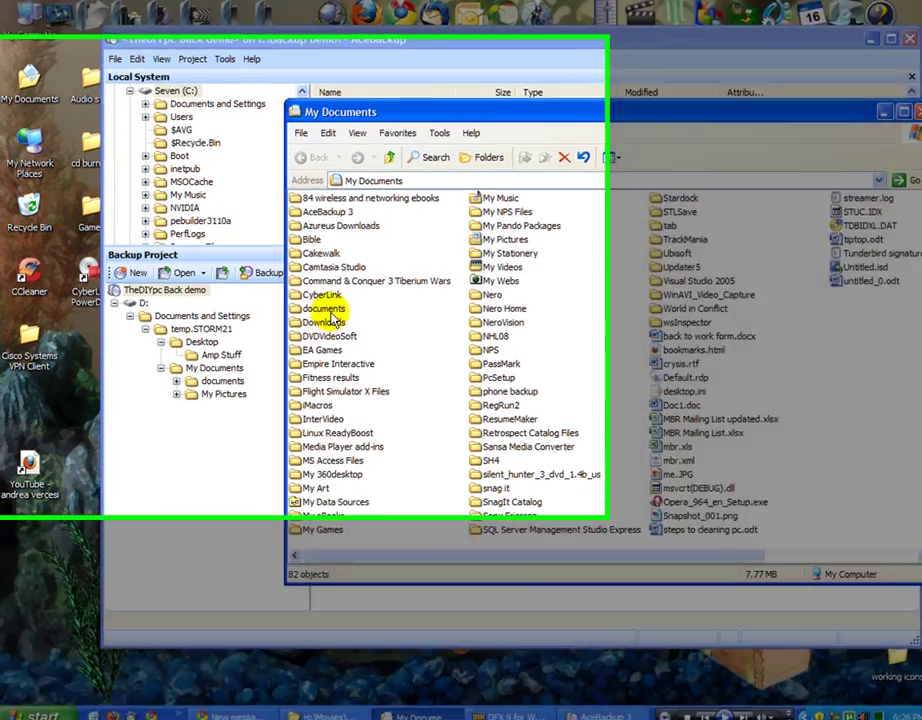
pyautogui.doubleClick(325, 306)
pyautogui.moveTo(520, 581); pyautogui.dragTo(414, 207)
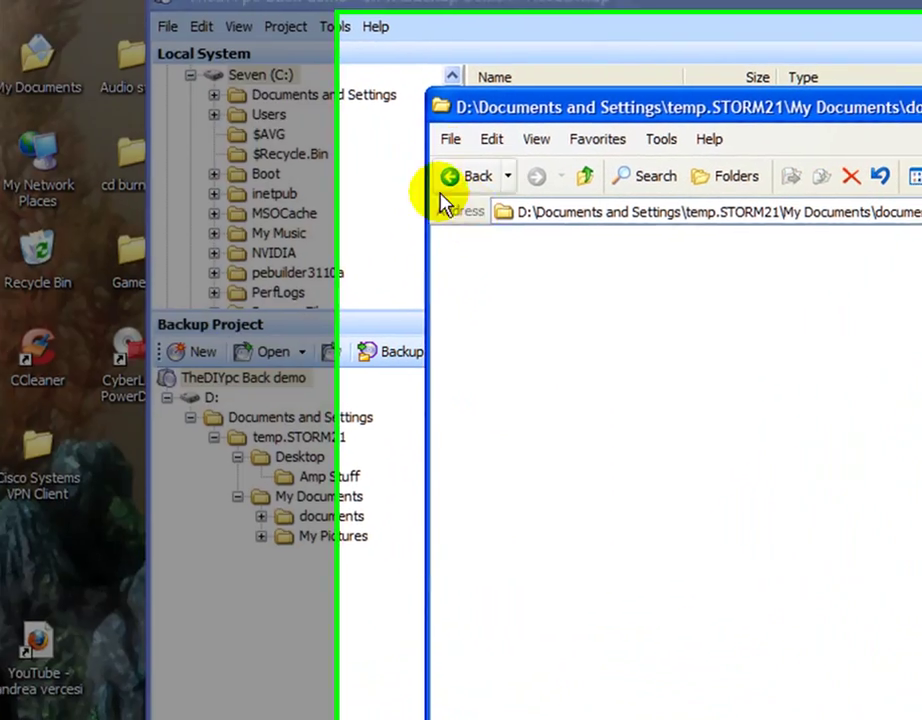
pyautogui.click(470, 177)
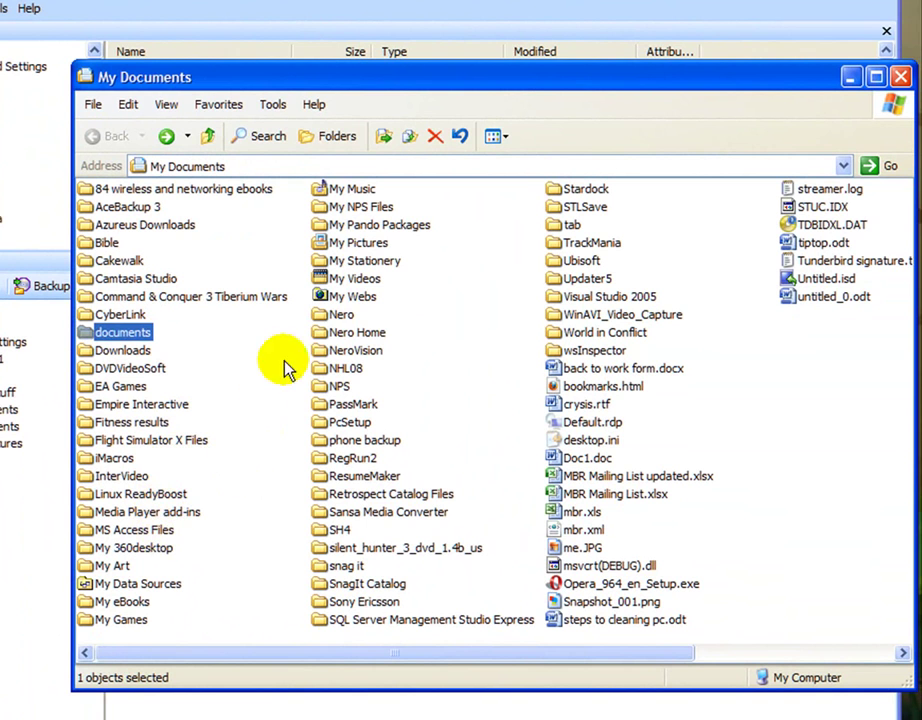
# Step: Delete everything inside the My Pictures folder, return to My Documents and minimize its window
pyautogui.doubleClick(350, 245)
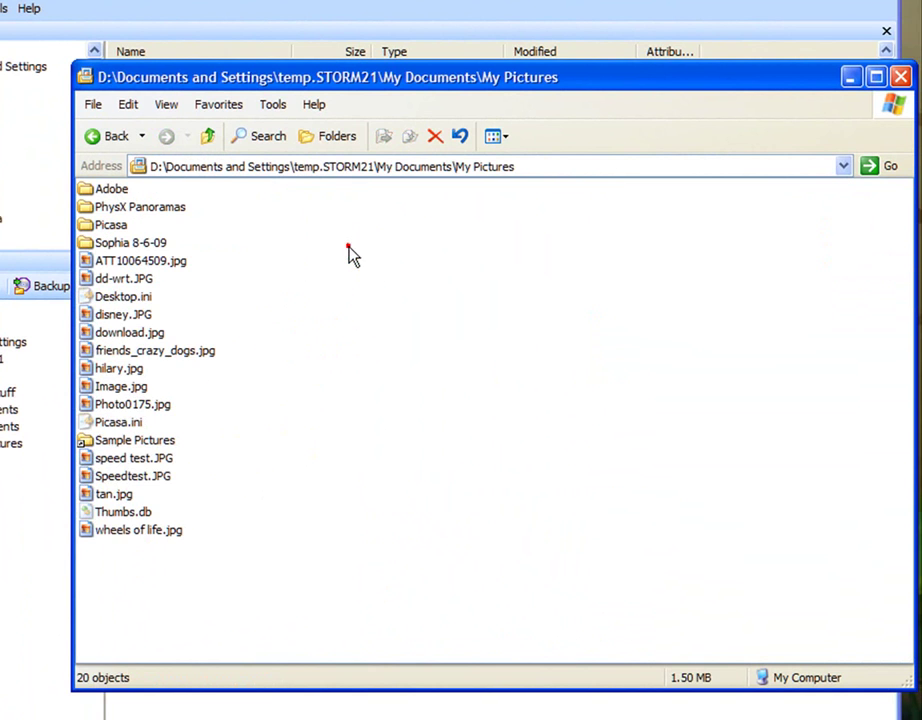
pyautogui.moveTo(145, 580); pyautogui.dragTo(107, 181)
pyautogui.press('Delete')
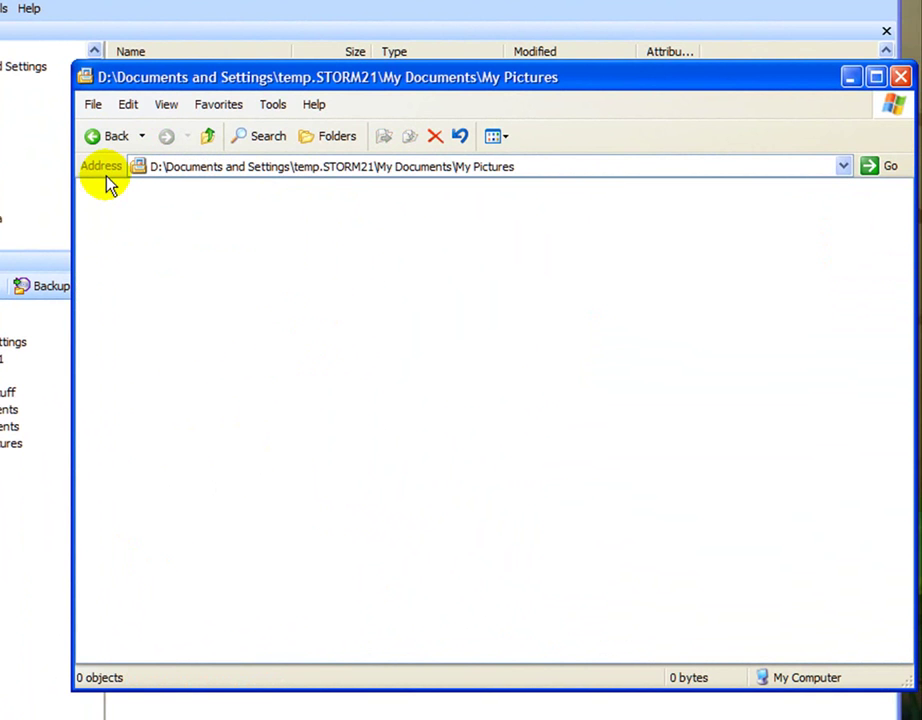
pyautogui.click(100, 136)
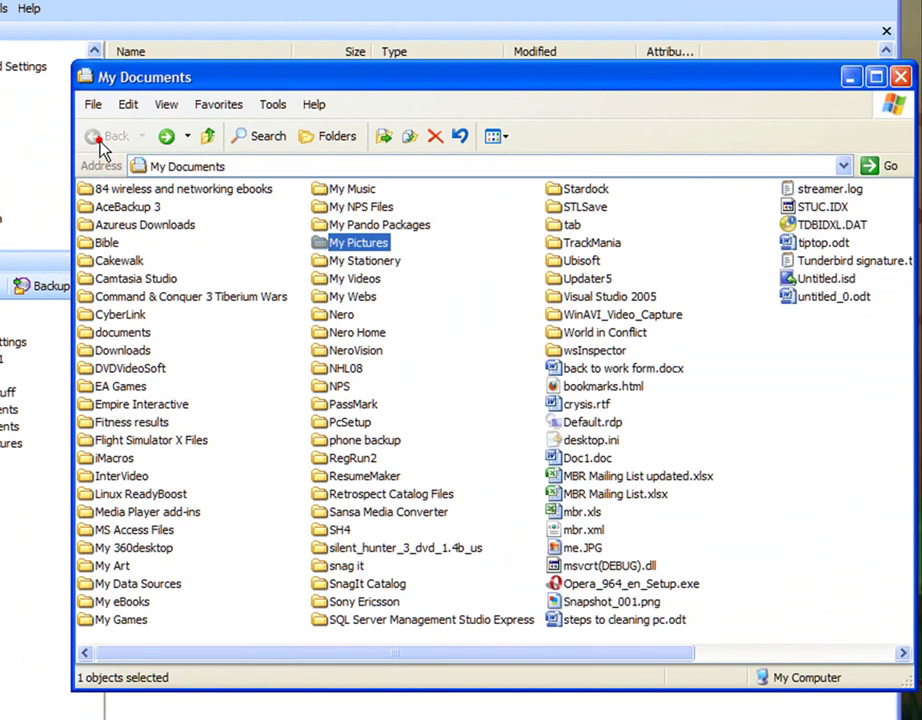
pyautogui.click(295, 352)
pyautogui.click(851, 77)
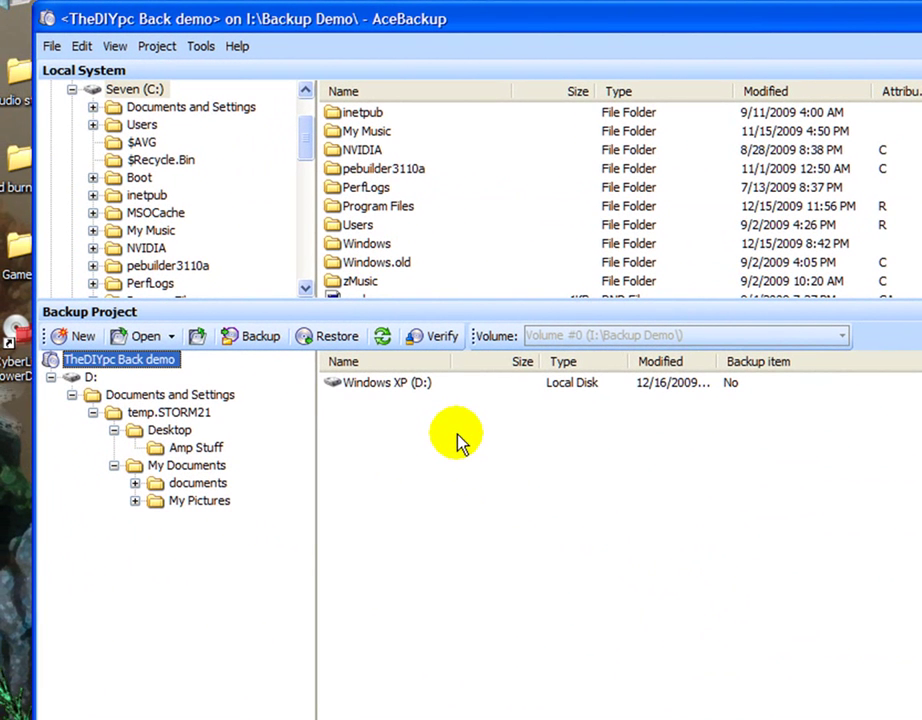
# Step: Start restoring the backup project with the whole D:\ drive selected and proceed to the restore settings
pyautogui.click(326, 340)
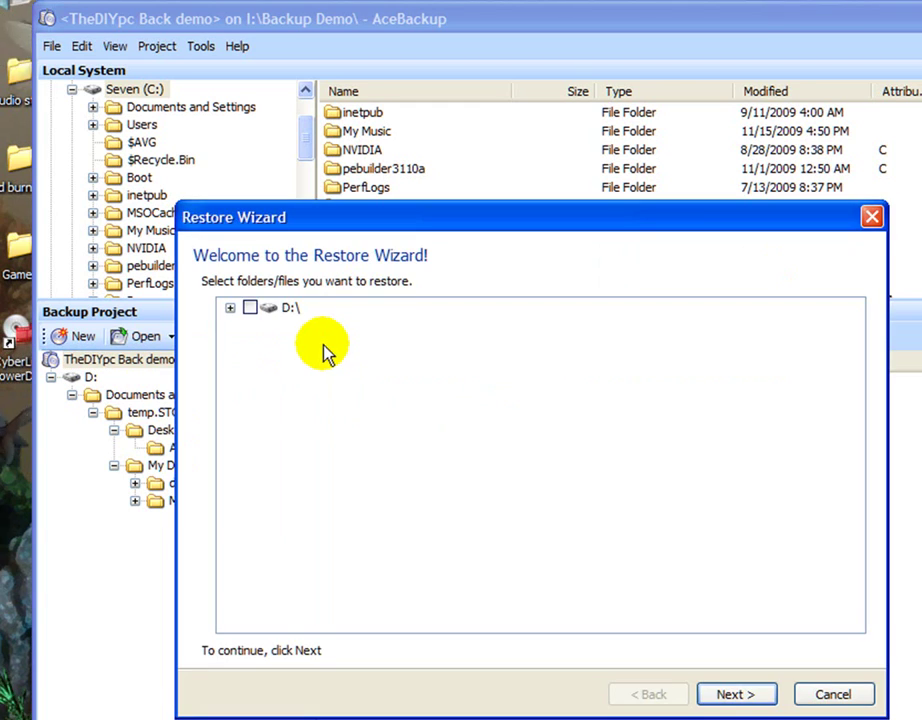
pyautogui.click(251, 308)
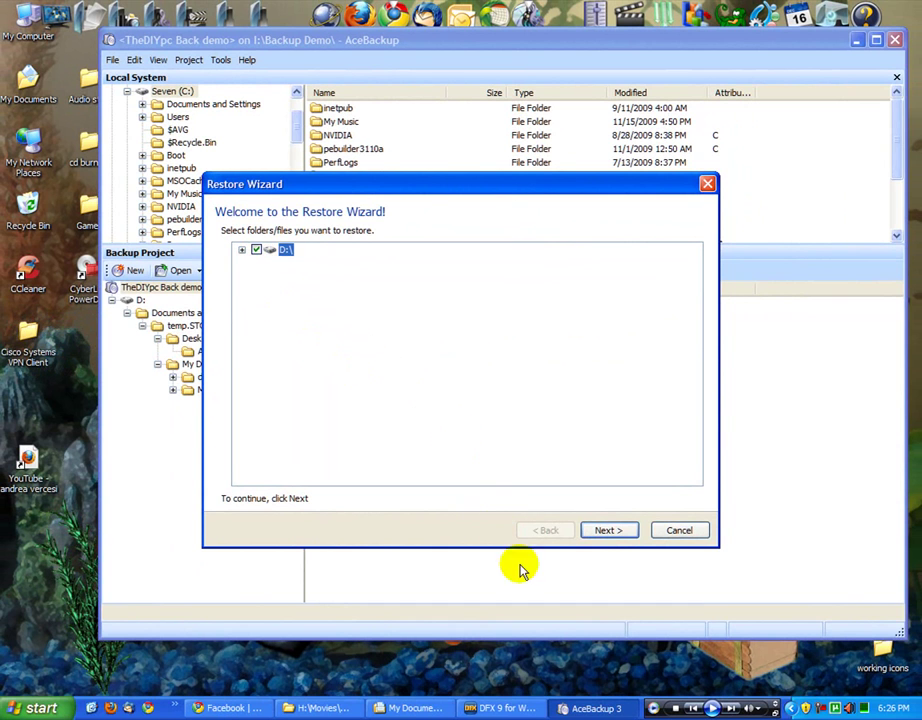
pyautogui.click(611, 533)
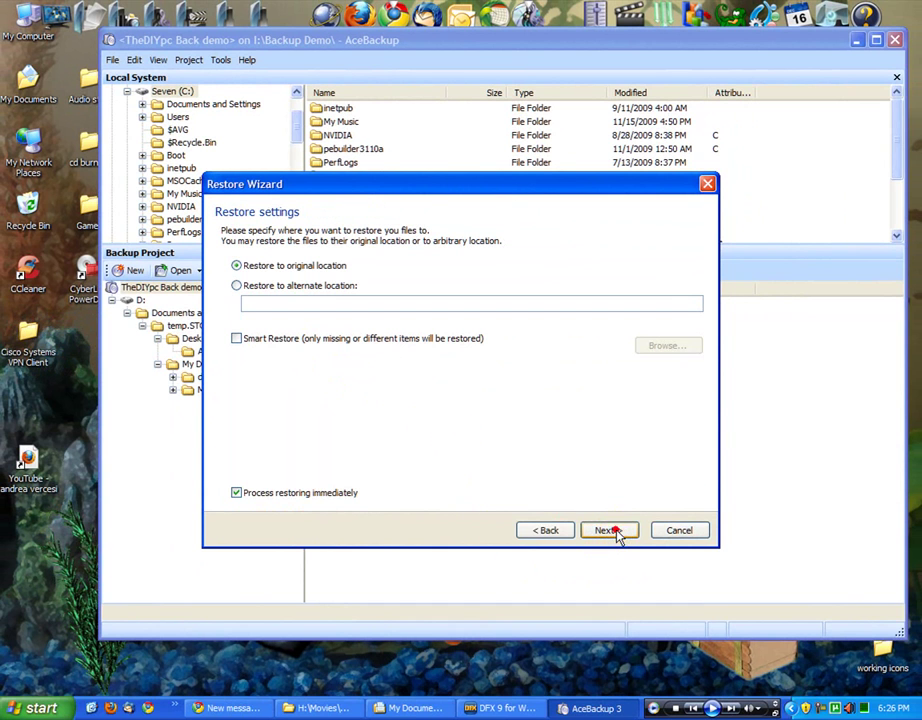
pyautogui.click(315, 286)
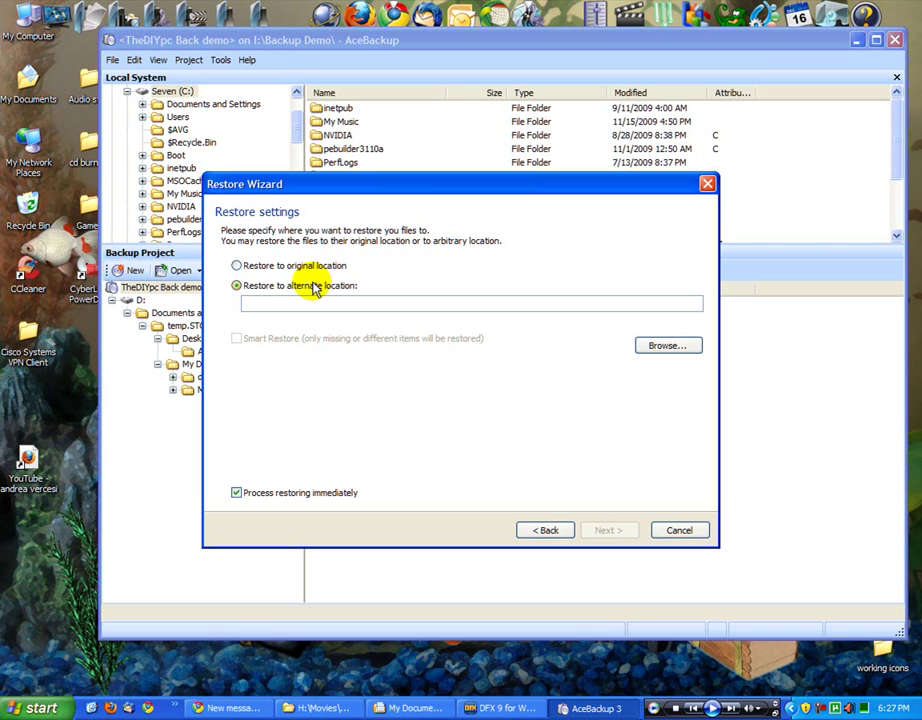
pyautogui.click(263, 301)
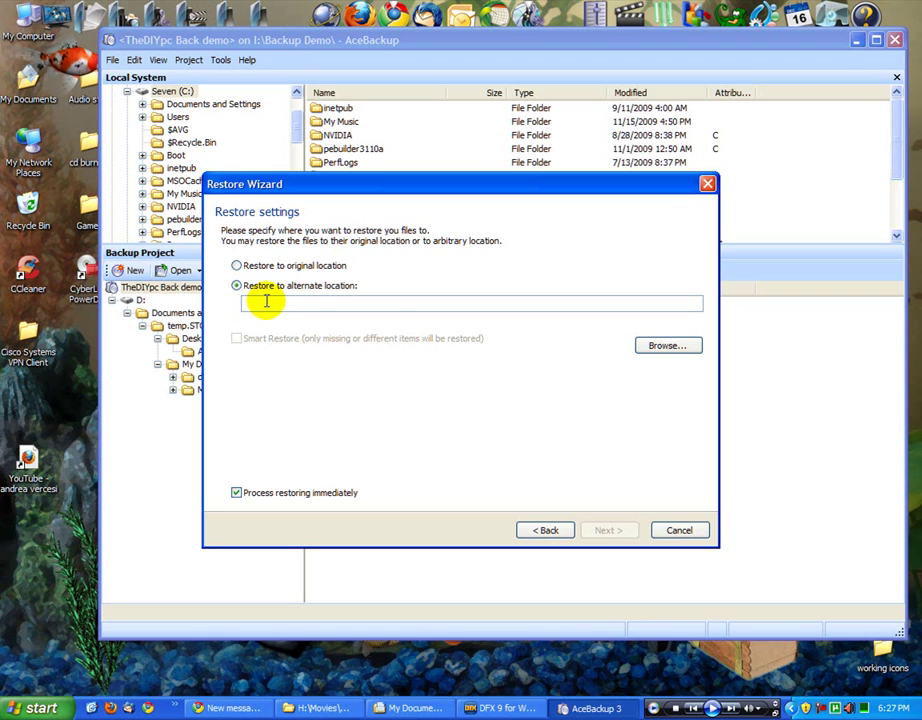
pyautogui.click(662, 347)
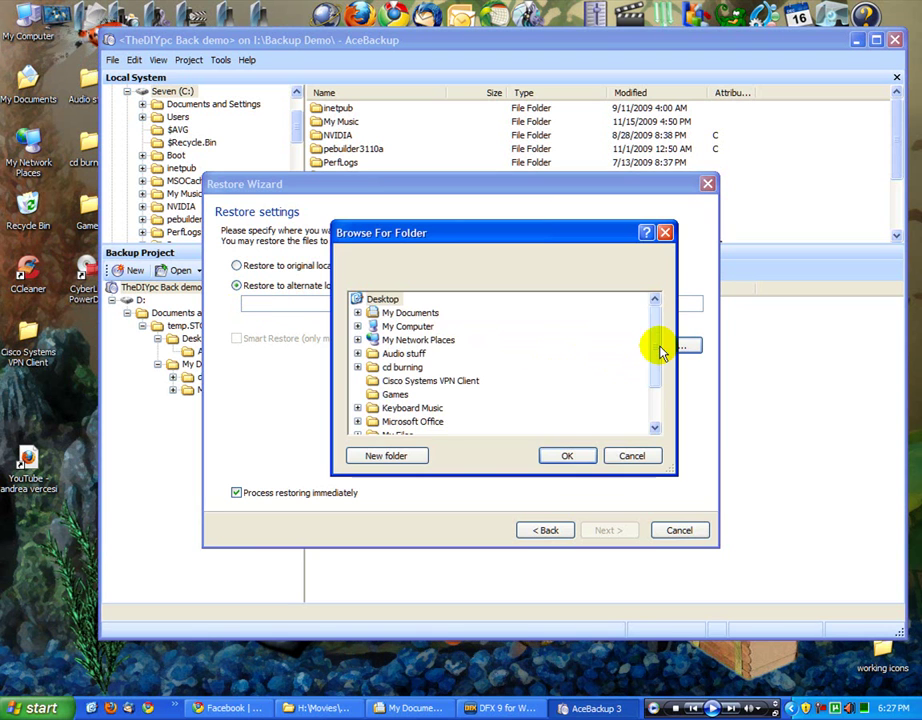
pyautogui.doubleClick(412, 313)
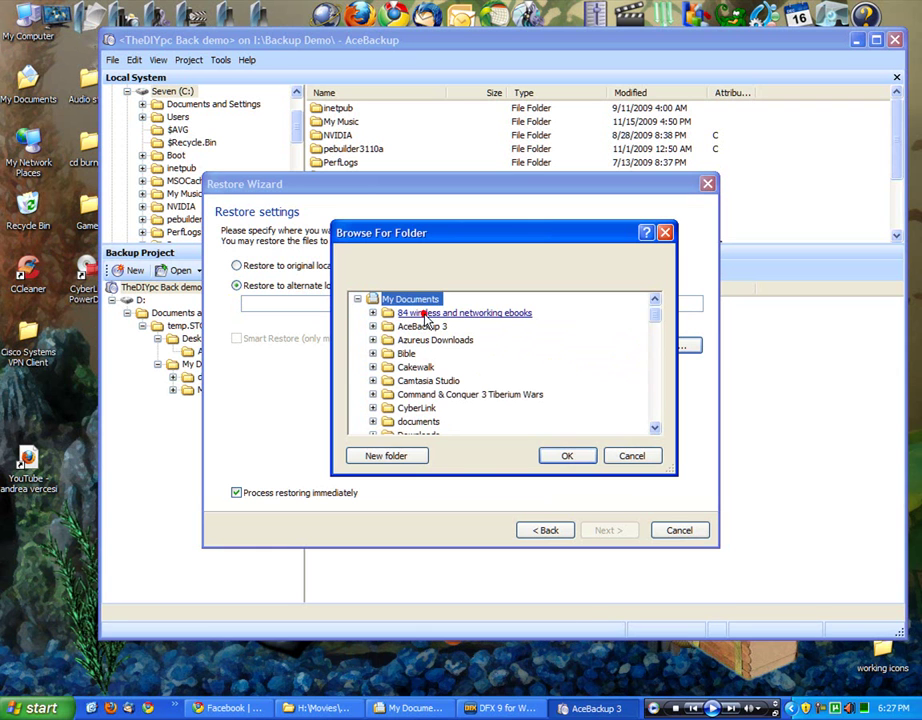
pyautogui.click(392, 456)
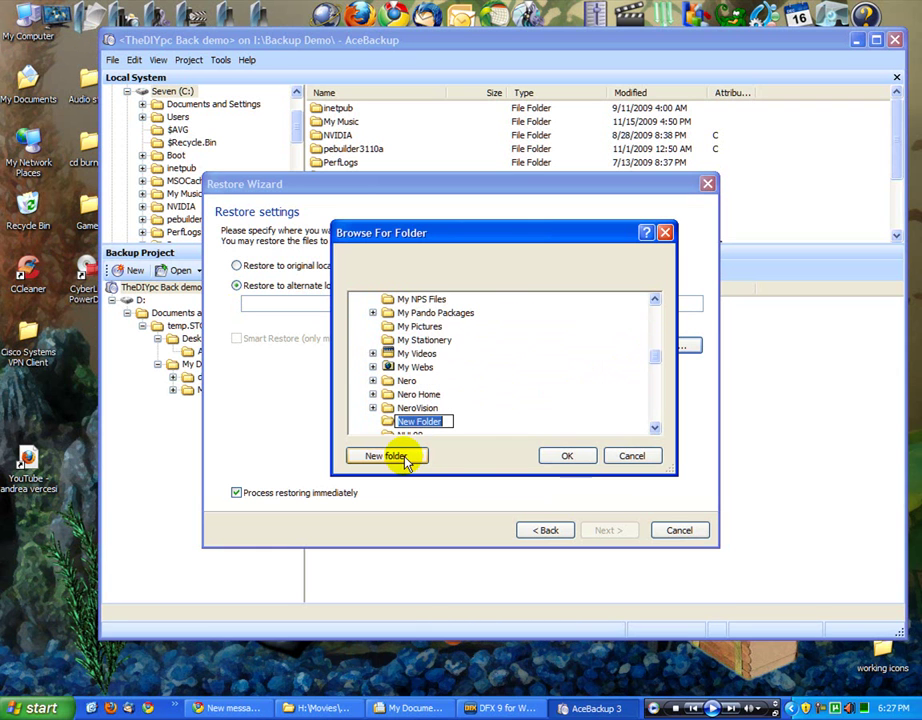
pyautogui.click(632, 456)
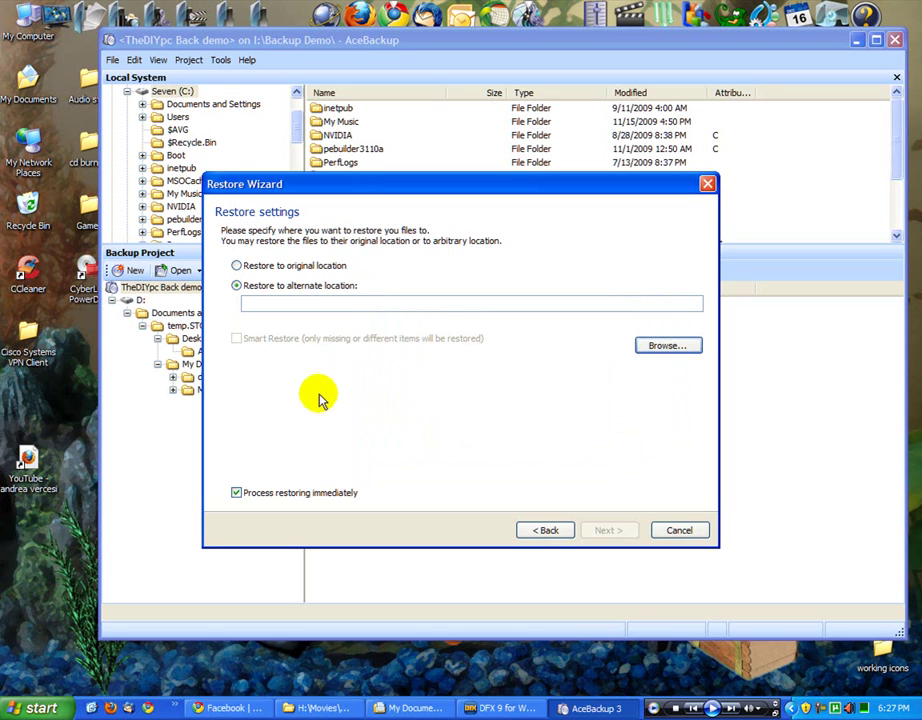
# Step: Restore the selected files to their original location, with Smart Restore off and immediate processing on
pyautogui.click(290, 265)
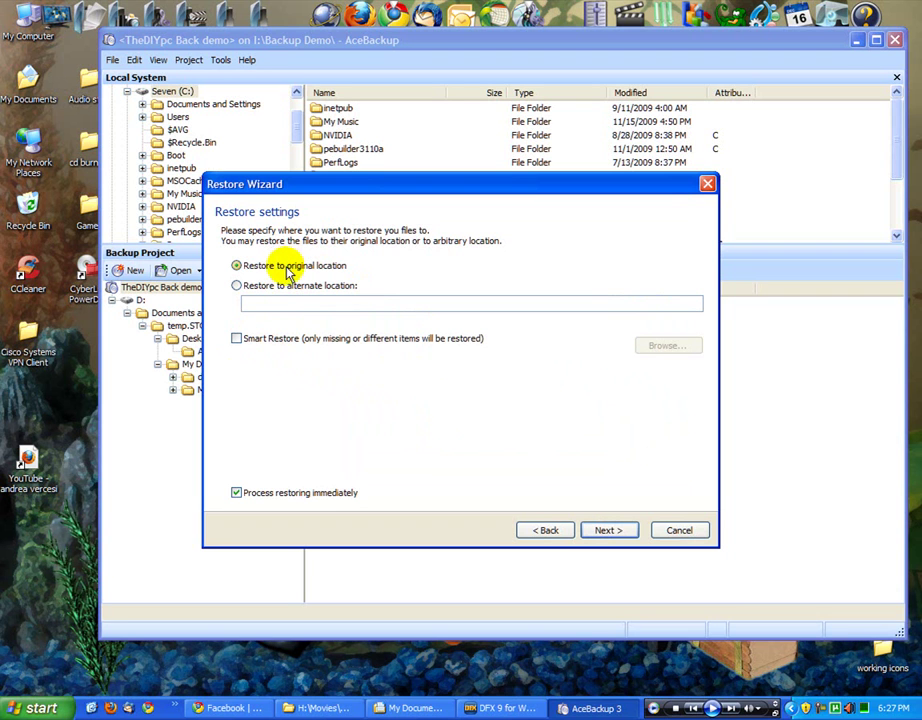
pyautogui.click(243, 340)
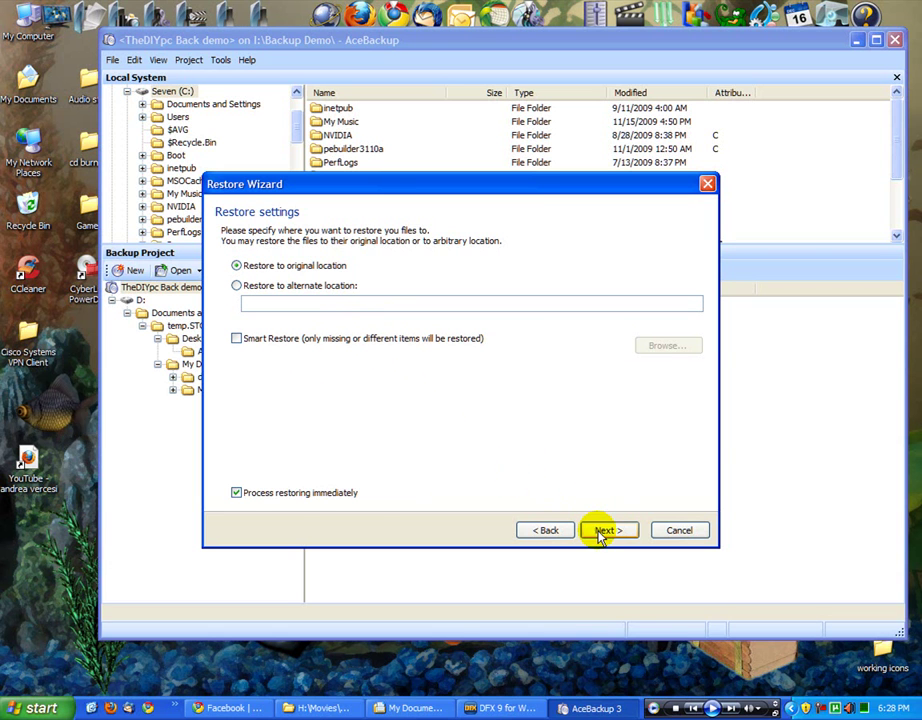
pyautogui.click(245, 495)
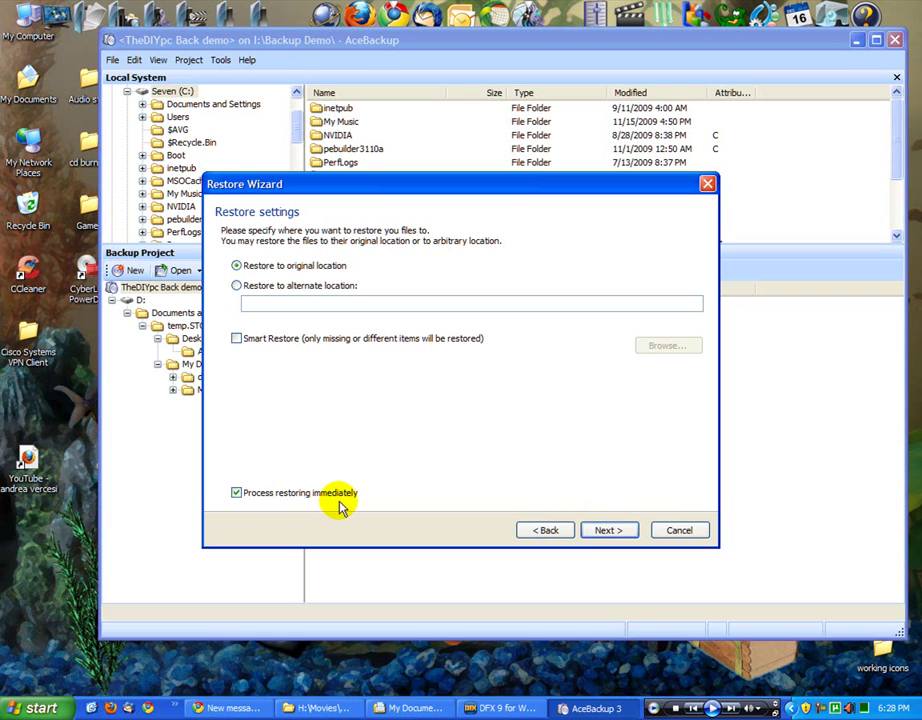
pyautogui.click(603, 533)
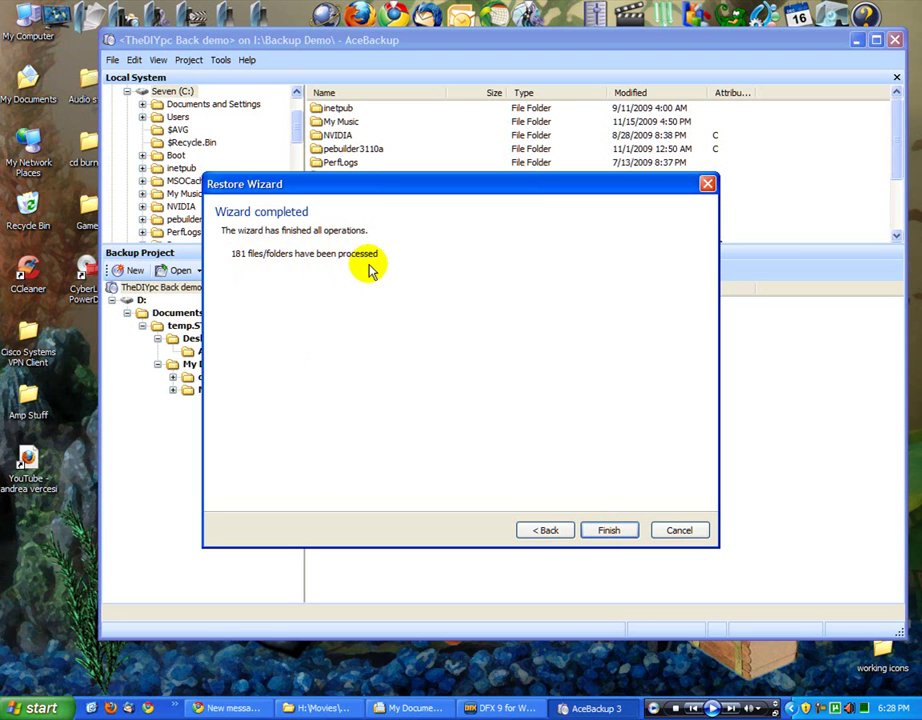
# Step: Check the contents of the desktop's Amp Stuff folder and of the documents folder inside My Documents, returning to My Documents
pyautogui.doubleClick(38, 415)
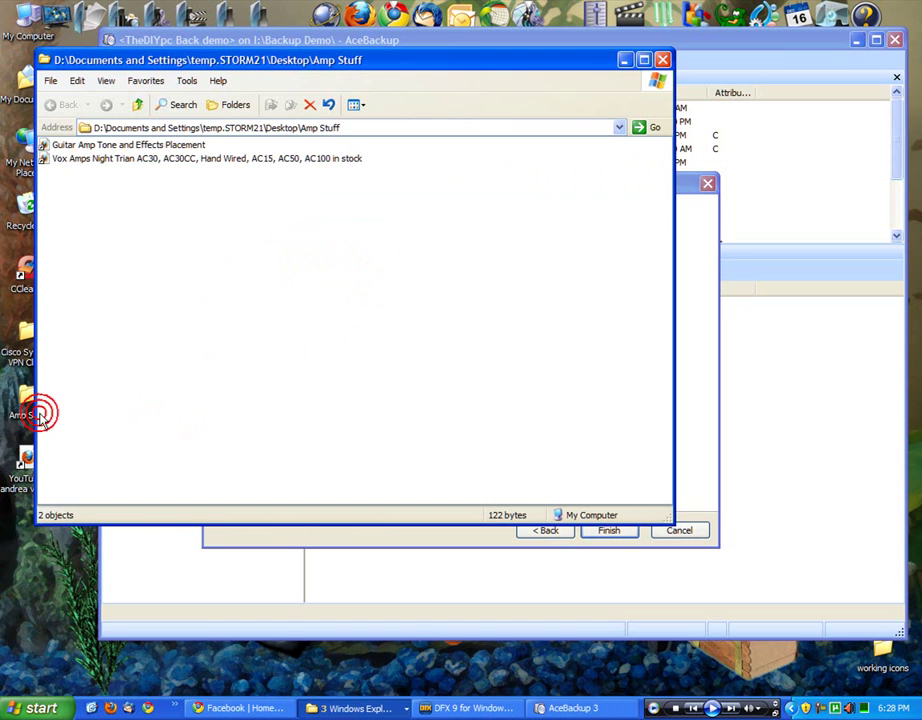
pyautogui.click(662, 62)
pyautogui.doubleClick(30, 80)
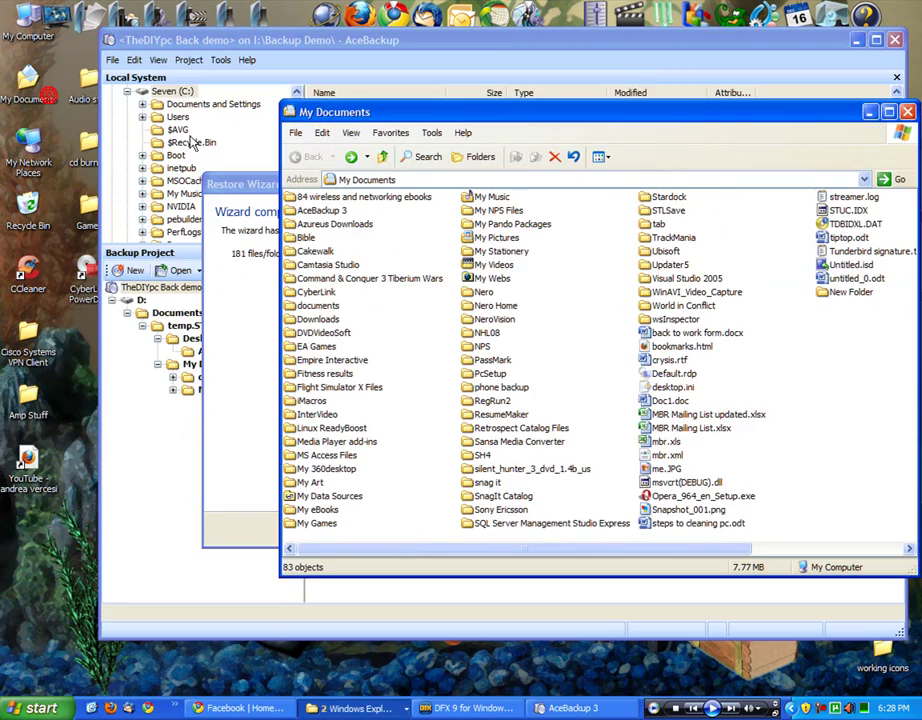
pyautogui.doubleClick(333, 307)
pyautogui.moveTo(430, 395); pyautogui.dragTo(360, 195)
pyautogui.click(318, 153)
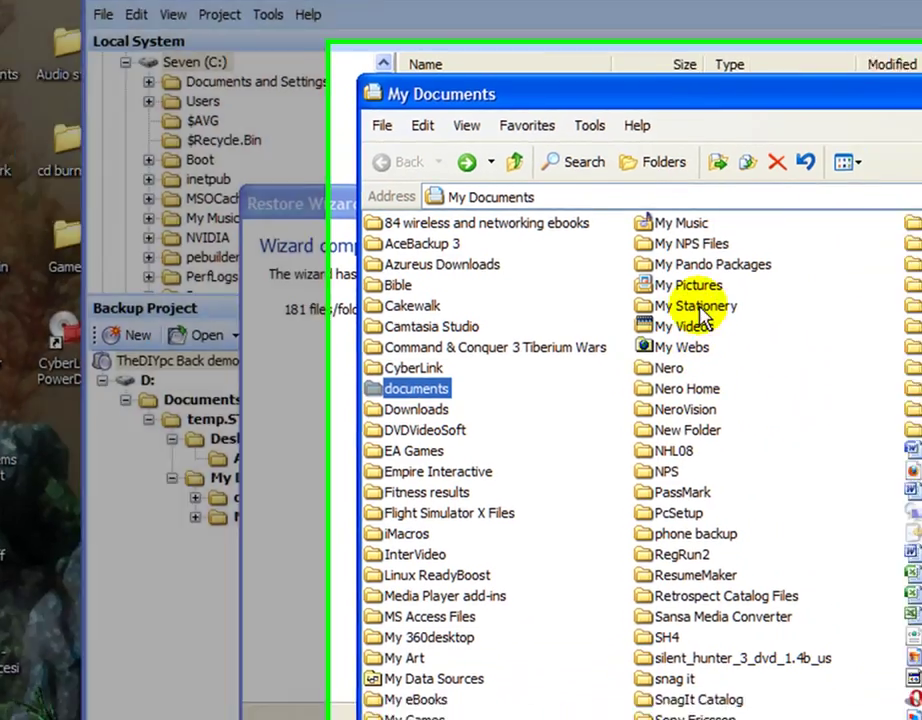
# Step: Check the contents of the My Pictures folder and preview download.jpg, closing the picture viewer again
pyautogui.click(793, 303)
pyautogui.doubleClick(408, 234)
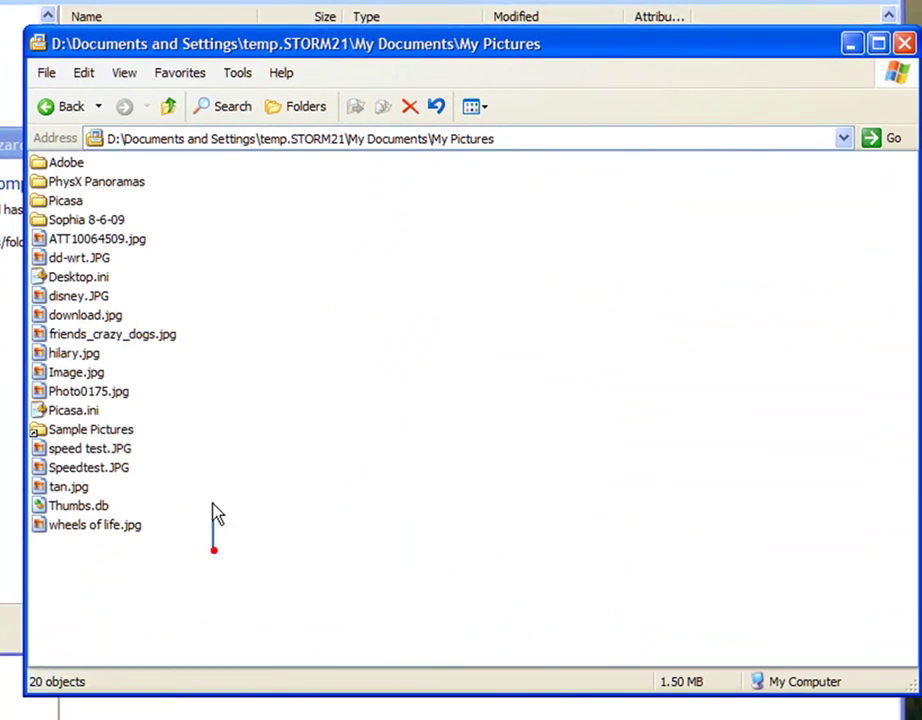
pyautogui.moveTo(215, 513); pyautogui.dragTo(68, 165)
pyautogui.click(322, 353)
pyautogui.click(71, 318)
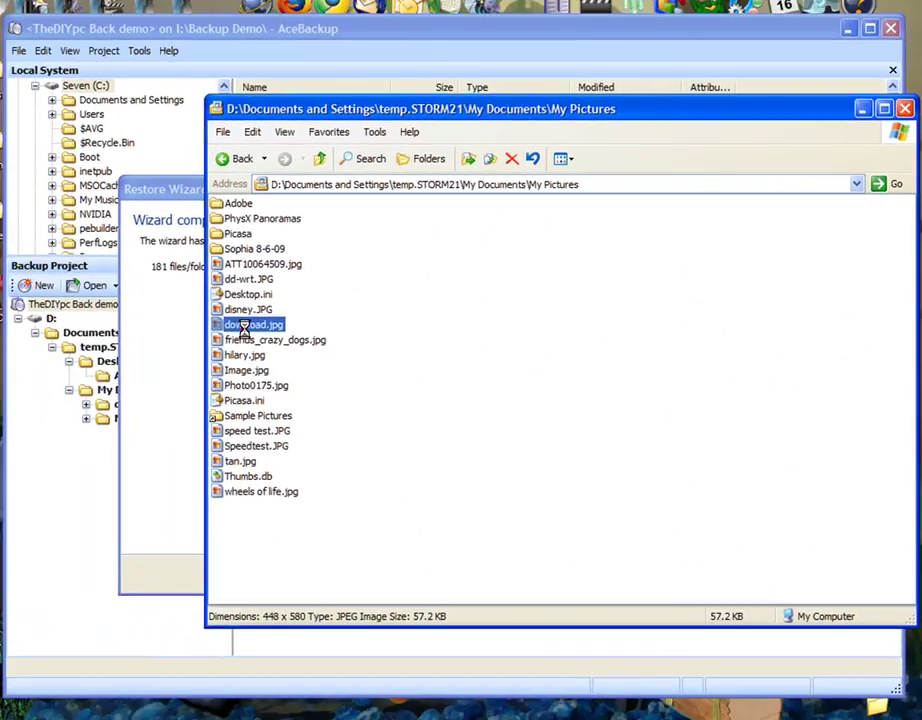
pyautogui.doubleClick(242, 325)
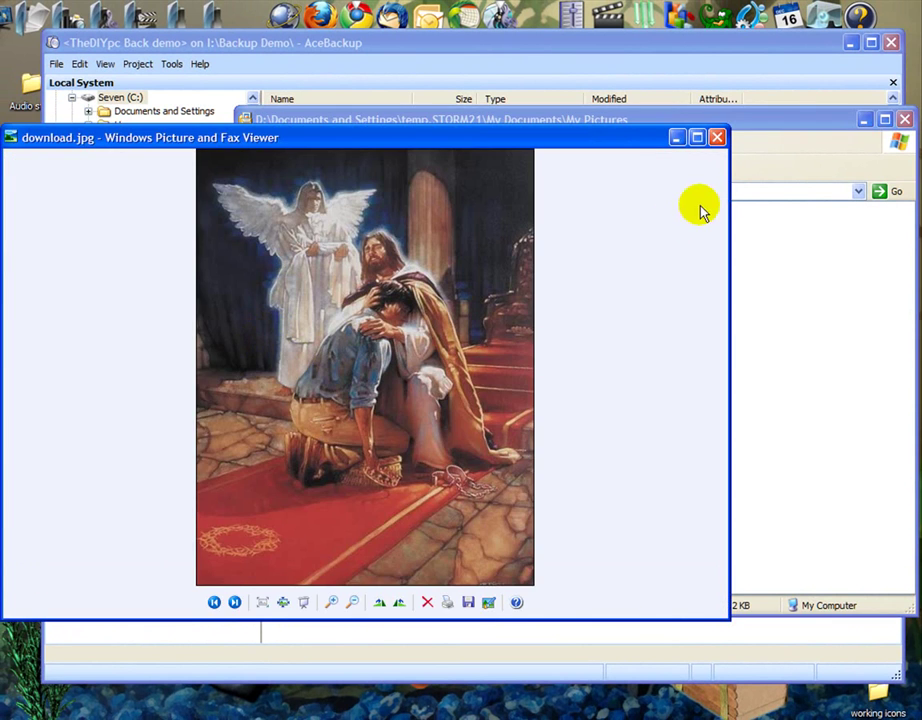
pyautogui.click(717, 137)
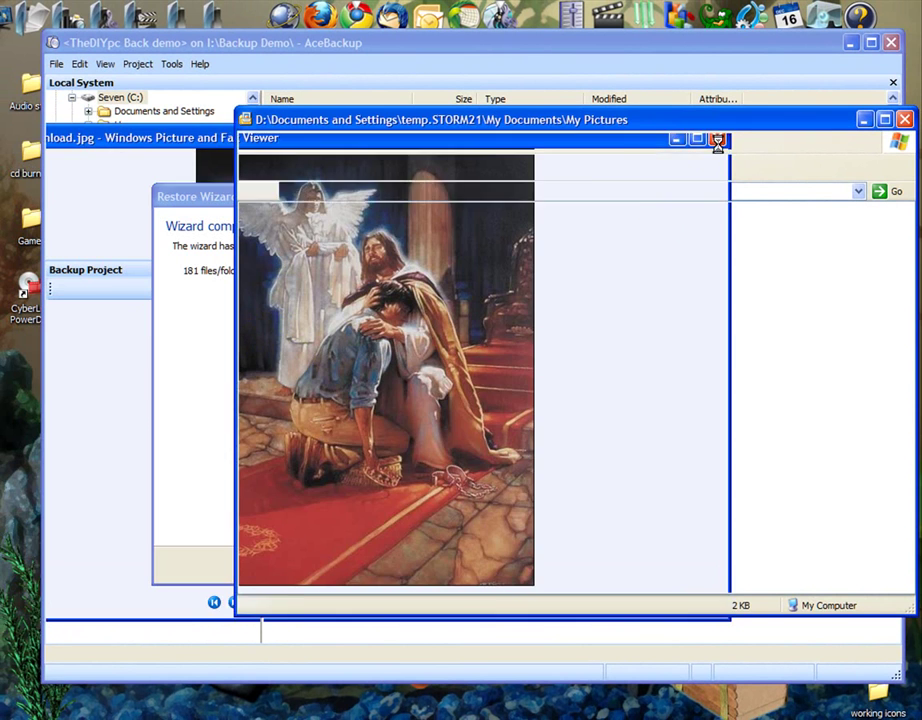
# Step: Show the My Pictures files as thumbnails to examine them, and close the folder window
pyautogui.click(588, 169)
pyautogui.click(588, 190)
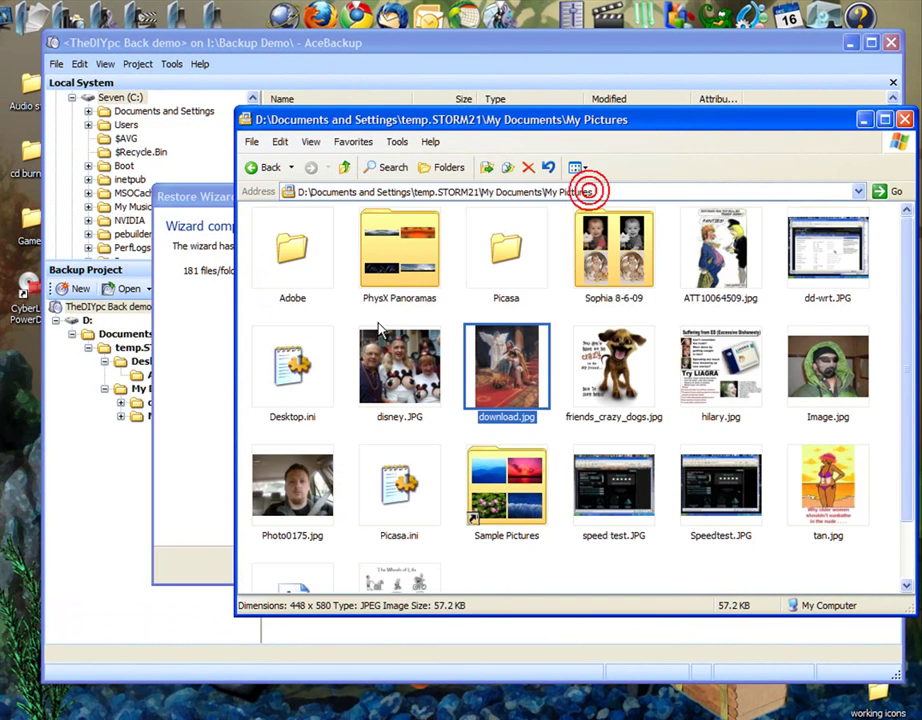
pyautogui.click(251, 167)
pyautogui.click(397, 141)
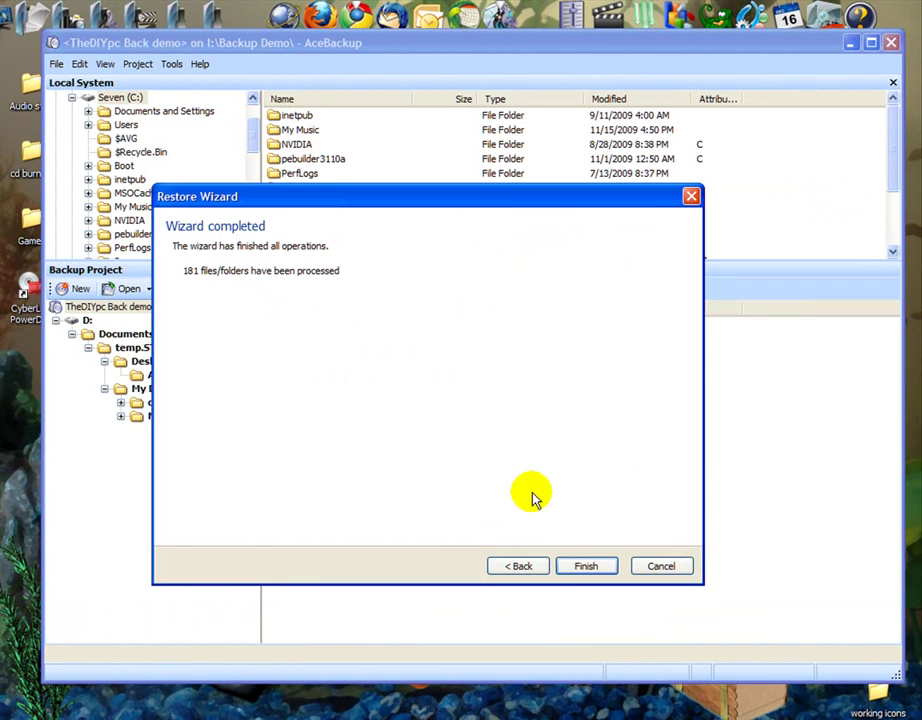
# Step: Finish the Restore Wizard and close AceBackup without saving the project
pyautogui.click(585, 566)
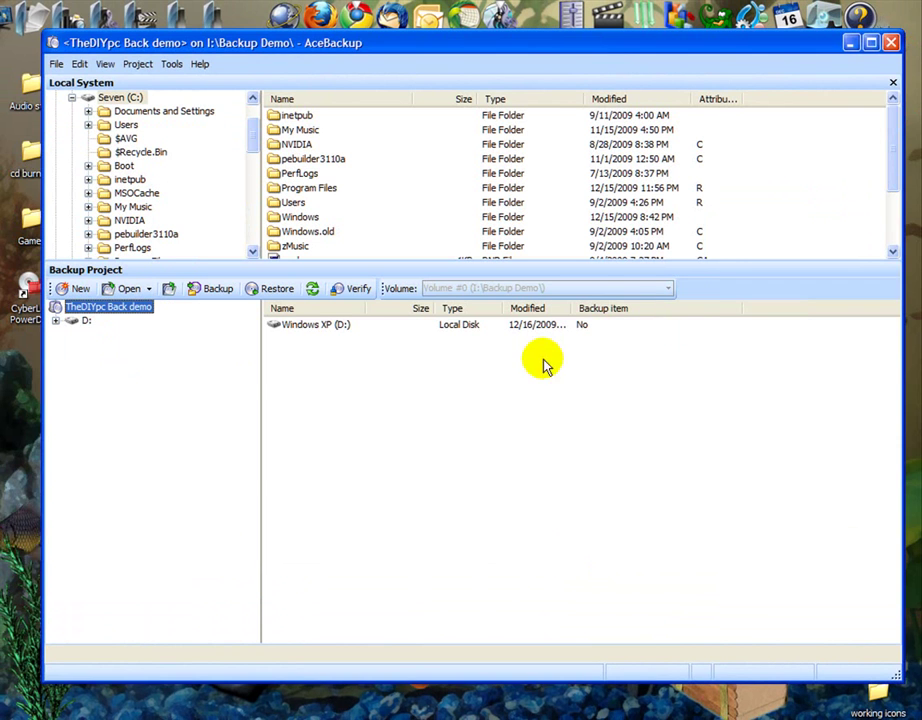
pyautogui.click(890, 43)
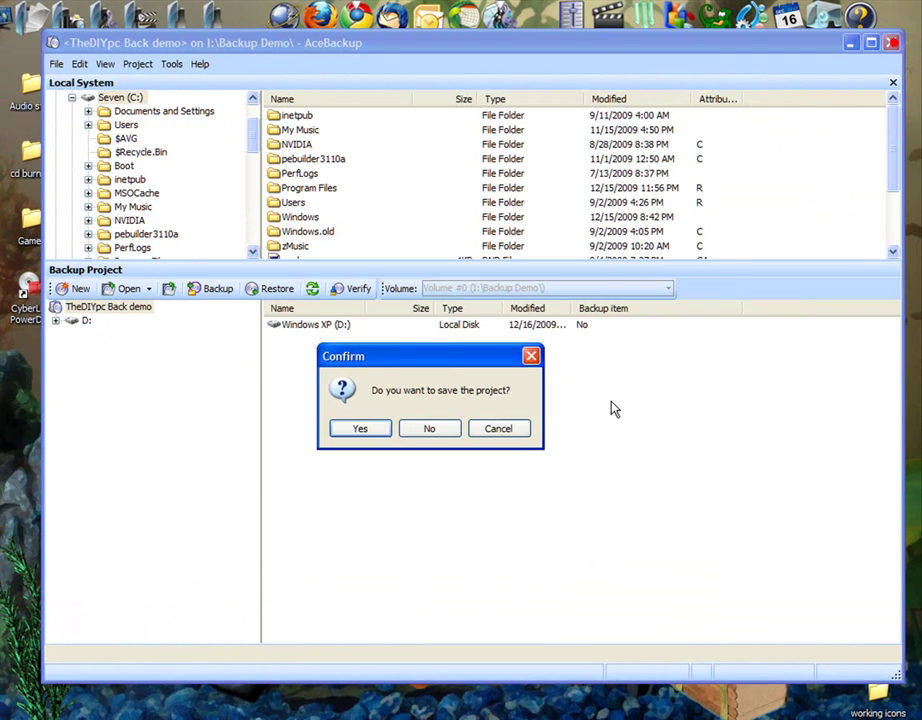
pyautogui.click(430, 428)
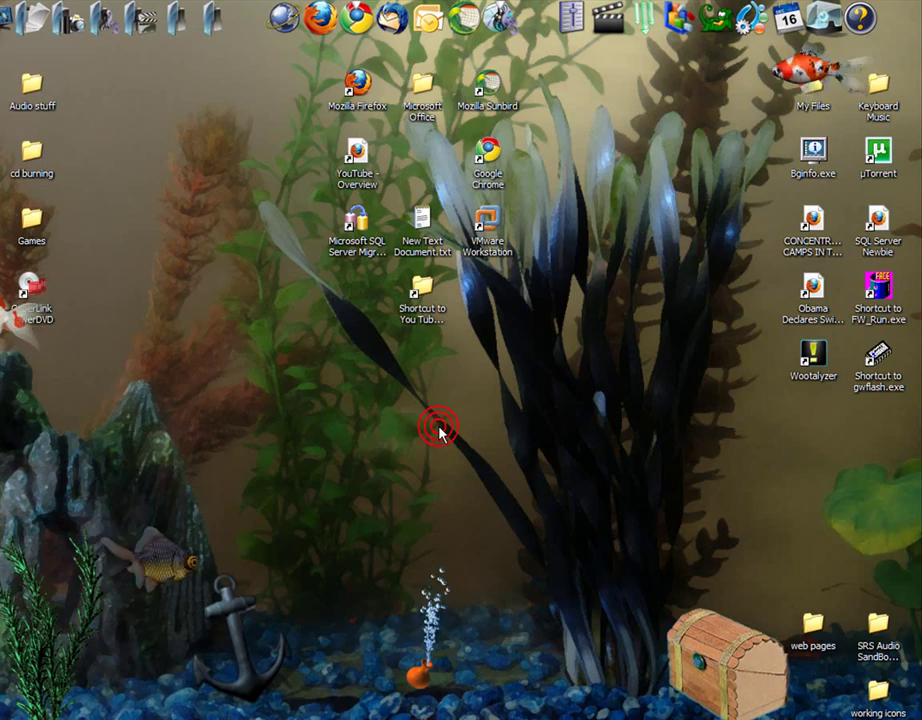